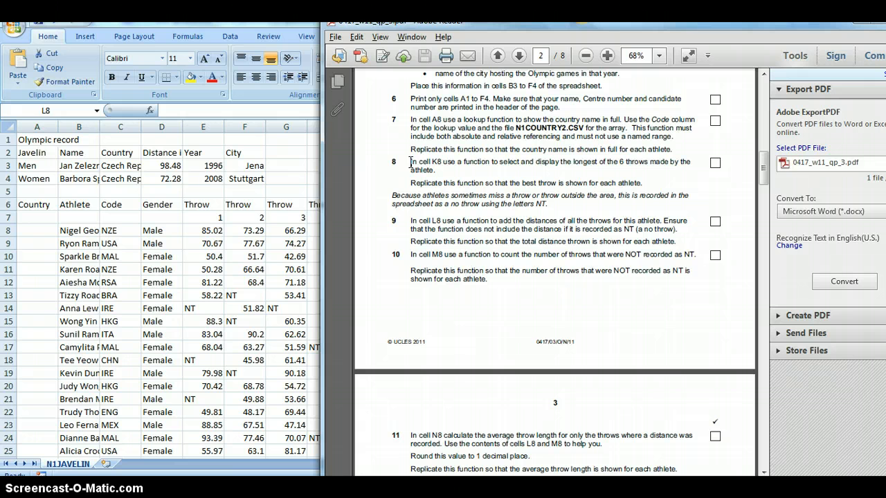
- Read question 8 in the exam paper PDF and switch to Excel to look at the Best throw column
{"action": "left_click_drag", "start_coordinate": [410, 162], "coordinate": [692, 183]}
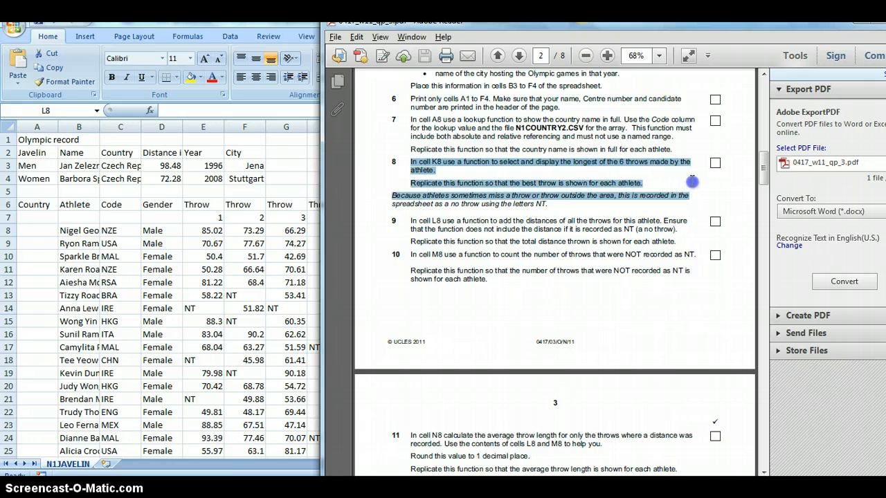
{"action": "left_click", "coordinate": [428, 168]}
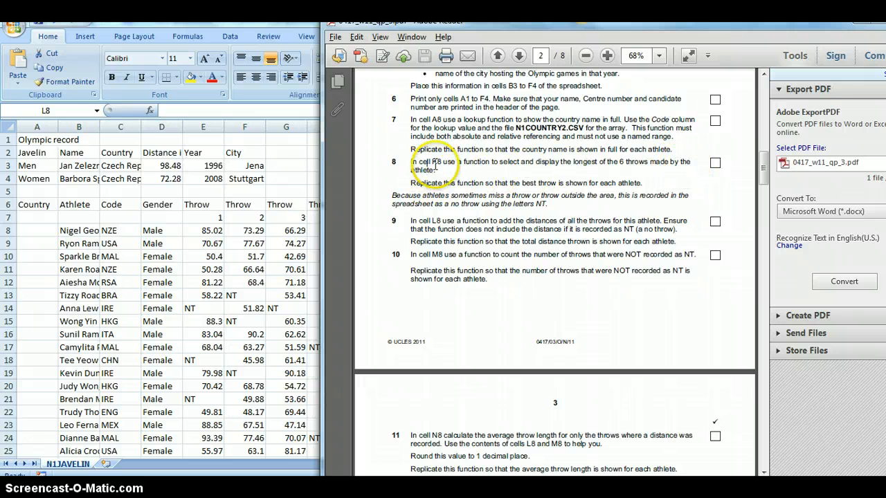
{"action": "key", "text": "alt+Tab"}
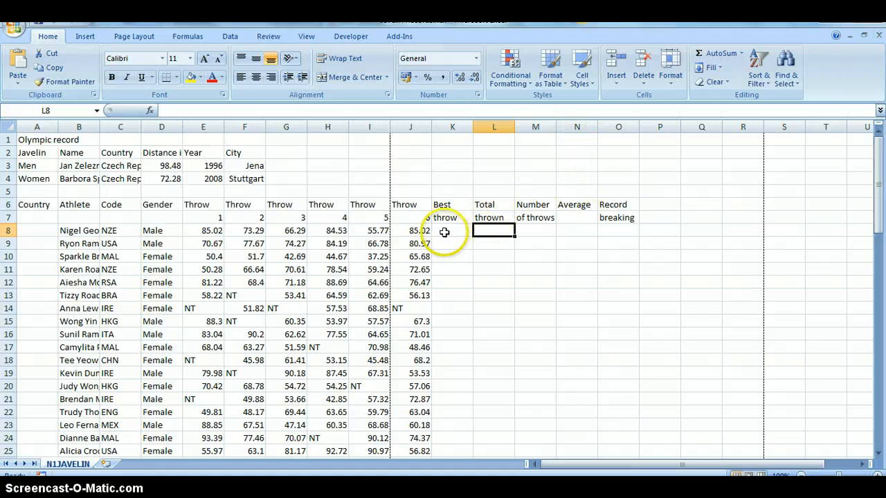
{"action": "left_click", "coordinate": [450, 231]}
{"action": "left_click_drag", "start_coordinate": [444, 206], "coordinate": [446, 217]}
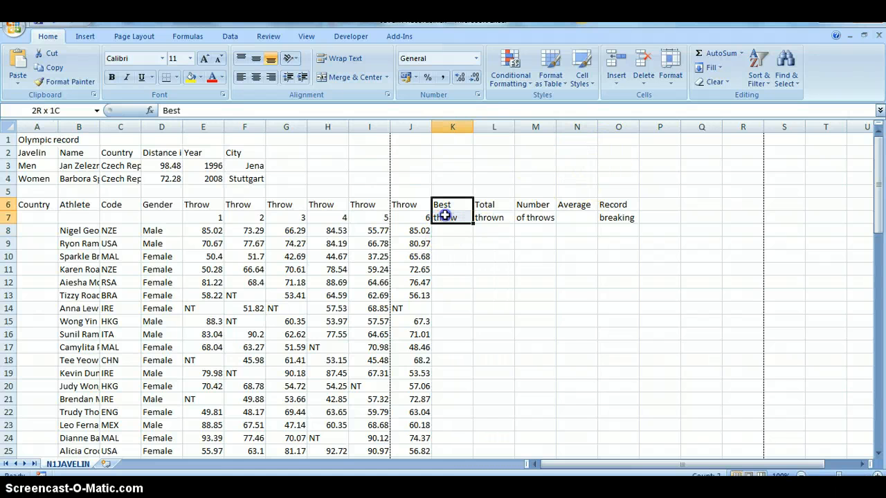
- Enter the formula =MAX(E8:I8) in cell K8 for the first athlete's best throw and review it
{"action": "left_click", "coordinate": [448, 233]}
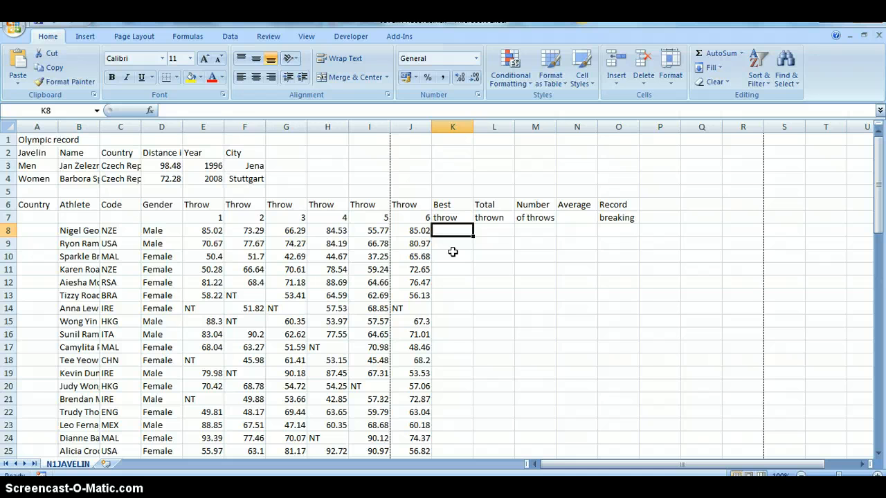
{"action": "type", "text": "="}
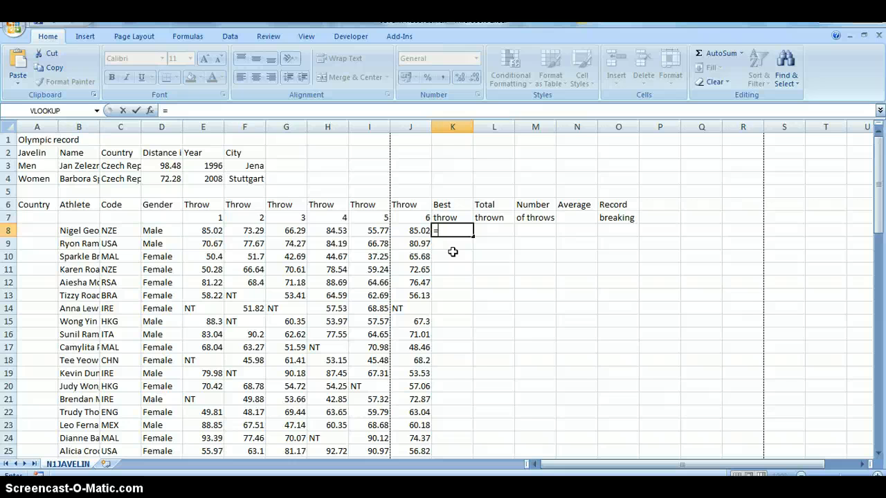
{"action": "type", "text": "m"}
{"action": "key", "text": "BackSpace"}
{"action": "key", "text": "Caps_Lock"}
{"action": "type", "text": "M"}
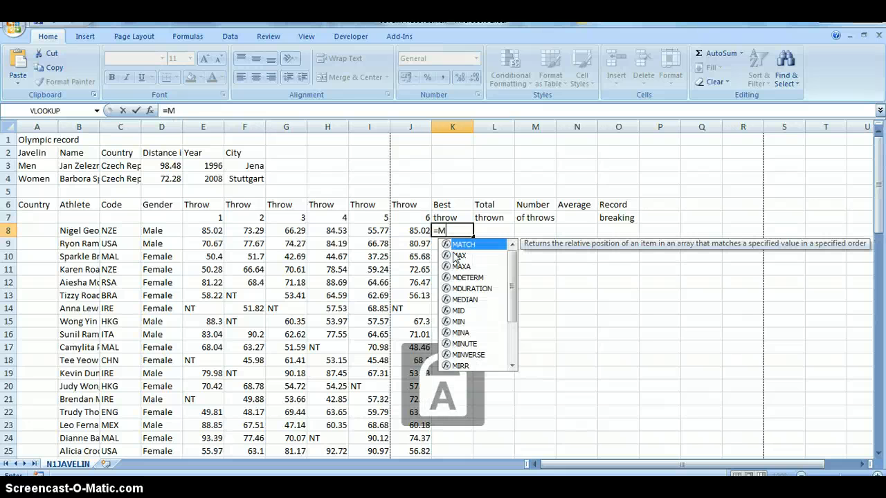
{"action": "type", "text": "AX"}
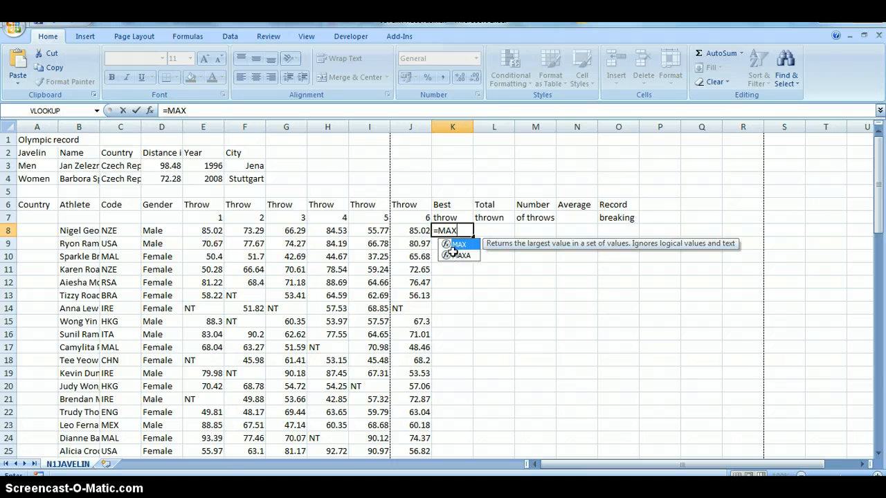
{"action": "double_click", "coordinate": [457, 245]}
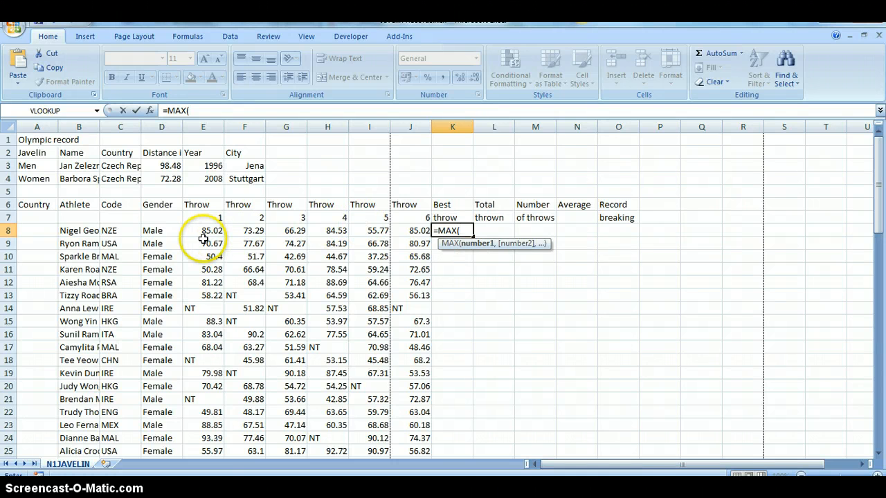
{"action": "left_click_drag", "start_coordinate": [212, 232], "coordinate": [369, 232]}
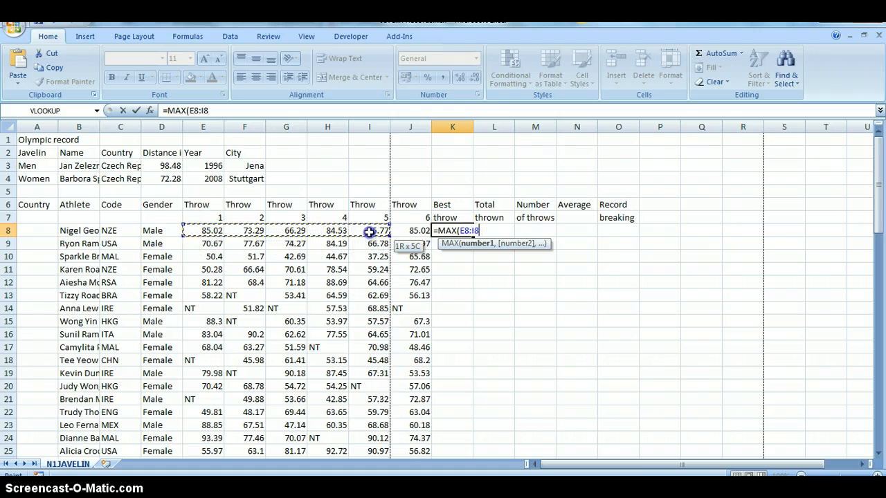
{"action": "left_click_drag", "start_coordinate": [369, 232], "coordinate": [370, 233]}
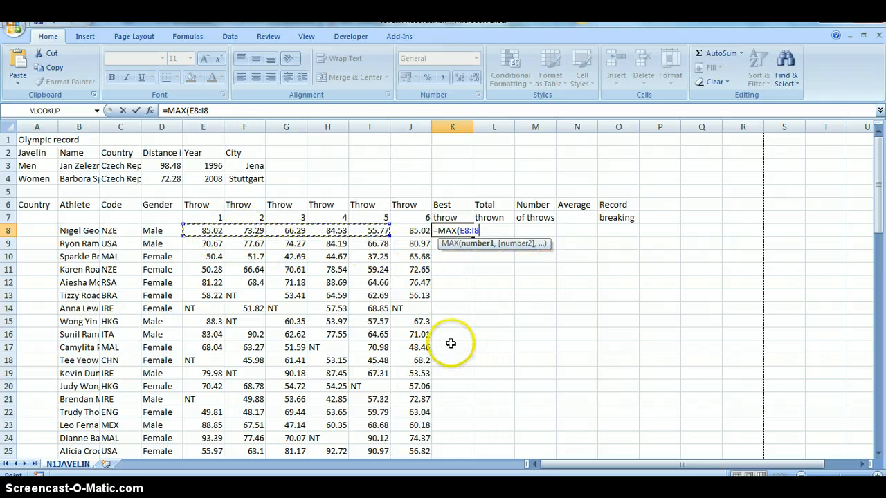
{"action": "type", "text": ")"}
{"action": "key", "text": "Return"}
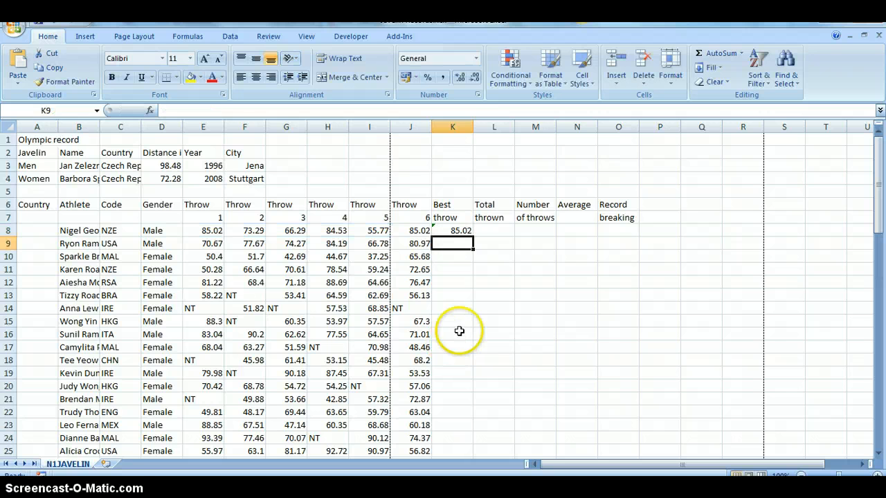
{"action": "left_click", "coordinate": [451, 233]}
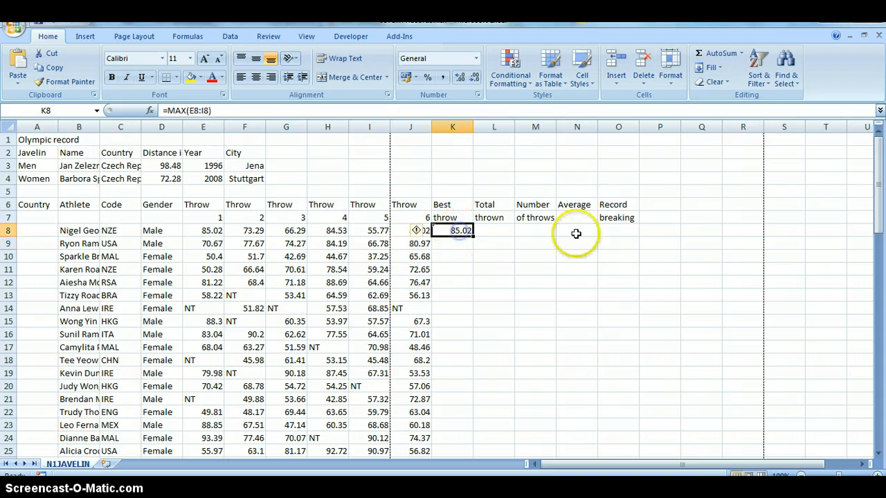
{"action": "left_click", "coordinate": [484, 255]}
{"action": "left_click", "coordinate": [457, 231]}
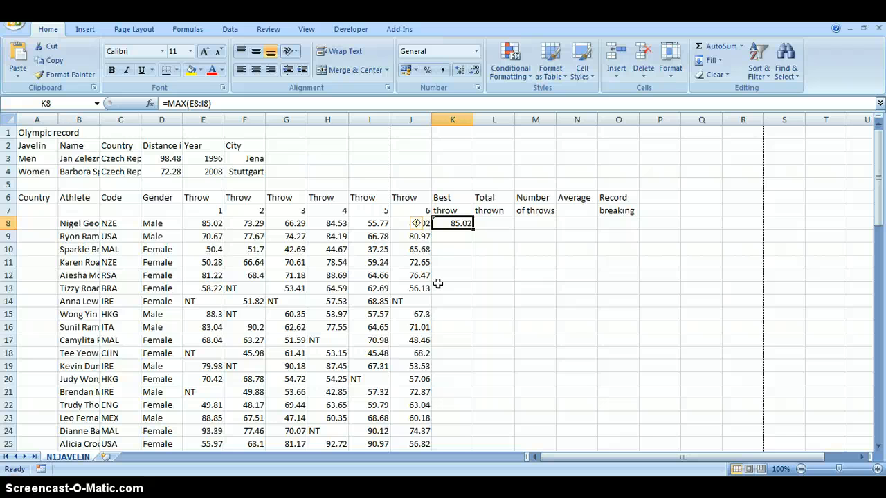
- Enter the formula =MAX(E9:J9) in cell K9 for the second athlete's best throw
{"action": "left_click", "coordinate": [451, 236]}
{"action": "type", "text": "="}
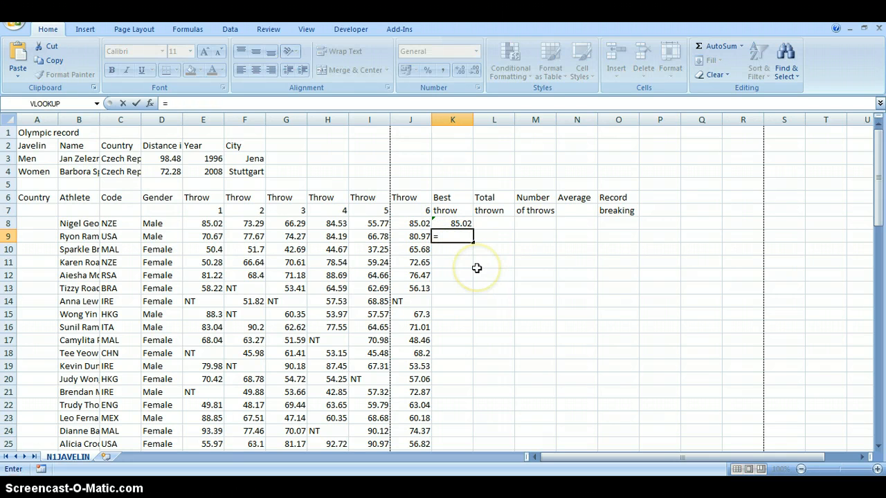
{"action": "type", "text": "MAX("}
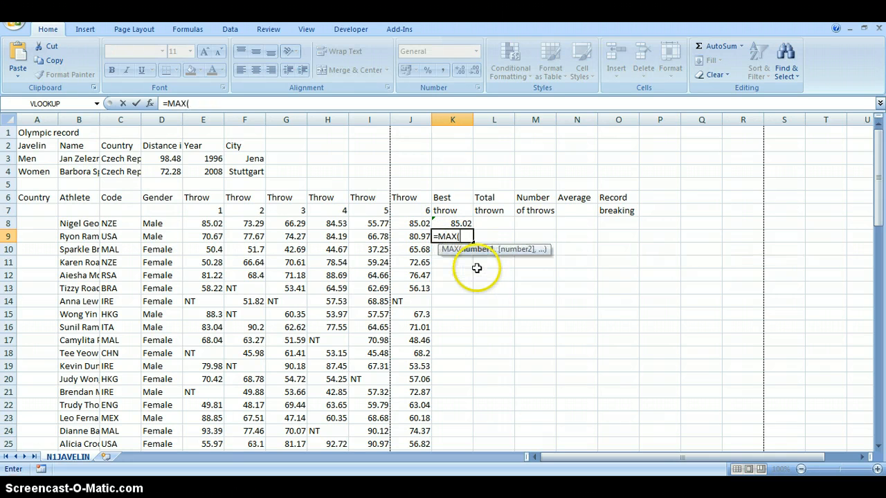
{"action": "left_click_drag", "start_coordinate": [213, 236], "coordinate": [405, 237]}
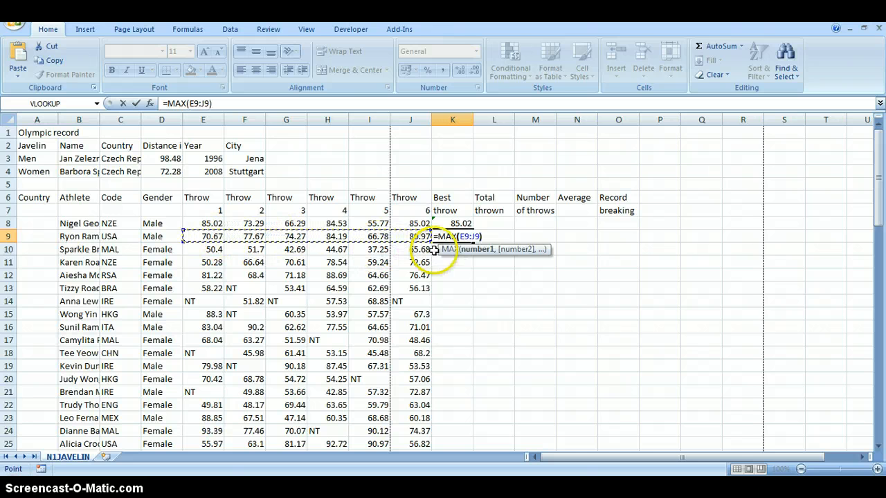
{"action": "key", "text": "Return"}
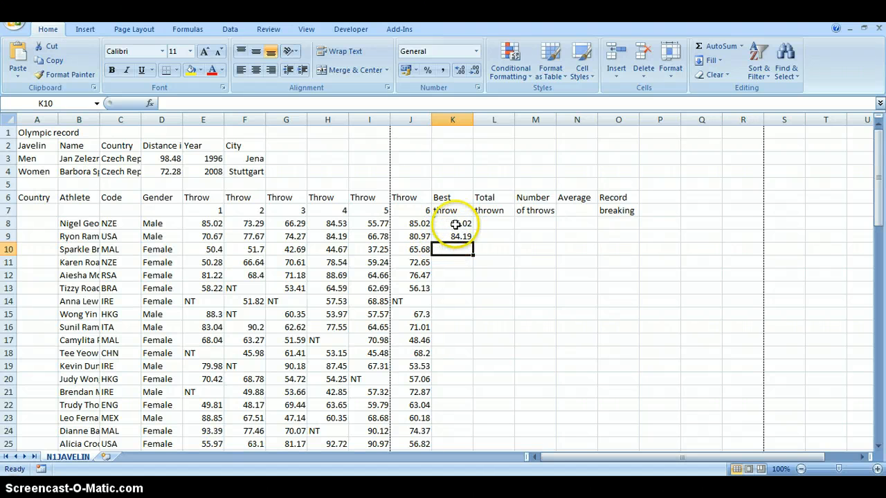
- Replicate the K8 formula down the Best throw column to row 80
{"action": "left_click", "coordinate": [458, 223]}
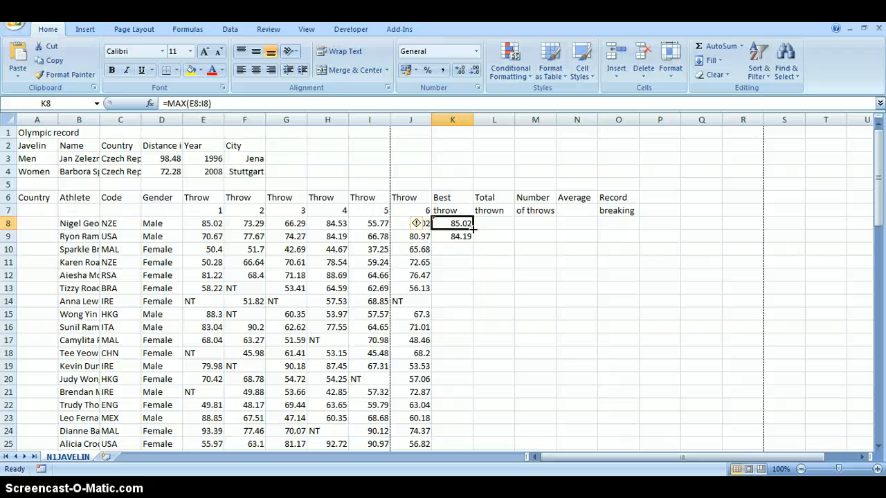
{"action": "left_click_drag", "start_coordinate": [473, 228], "coordinate": [468, 399]}
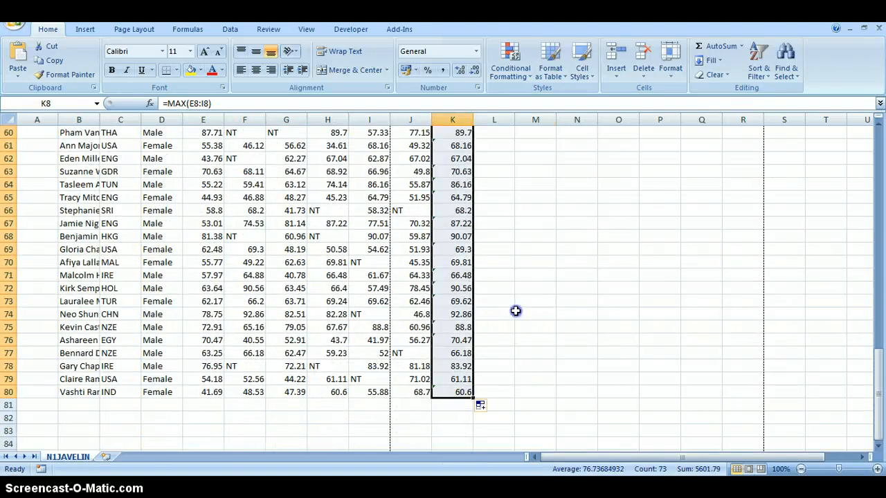
{"action": "left_click", "coordinate": [516, 310]}
{"action": "scroll", "coordinate": [516, 332], "scroll_direction": "up", "scroll_amount": 19}
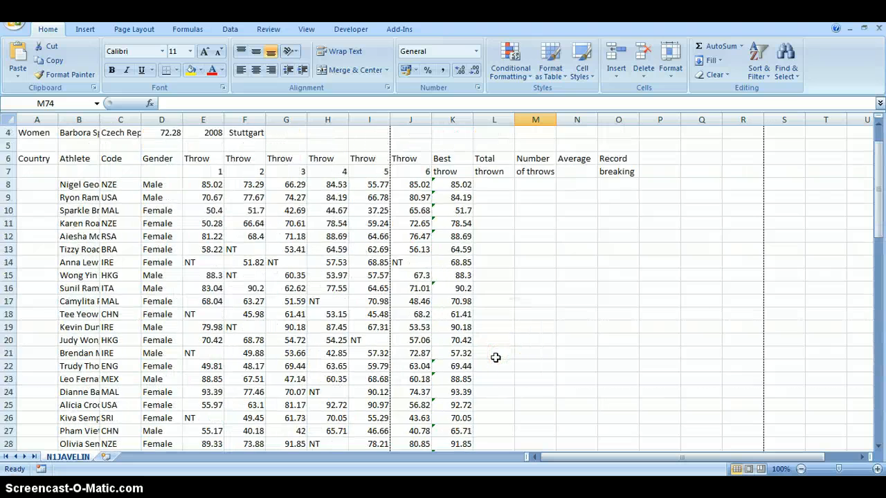
{"action": "scroll", "coordinate": [496, 357], "scroll_direction": "up", "scroll_amount": 1}
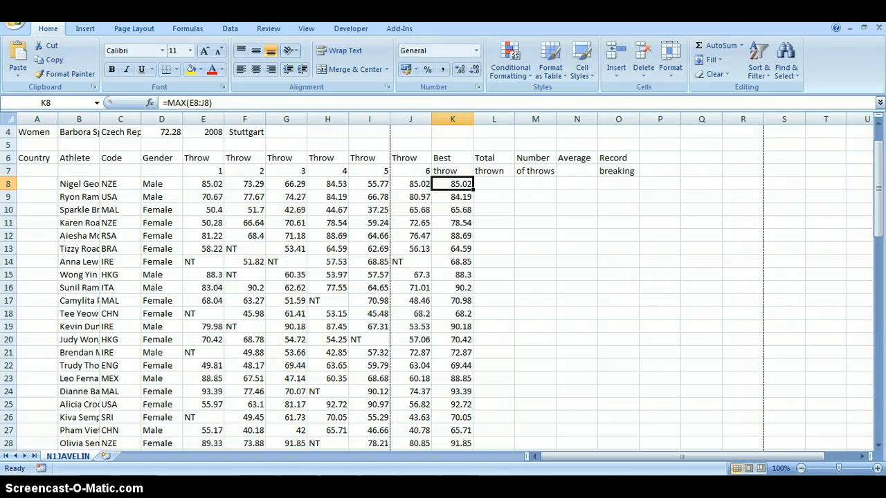
- Switch to the exam paper PDF and read question 9 about adding up each athlete's throws in cell L8
{"action": "left_click", "coordinate": [42, 492]}
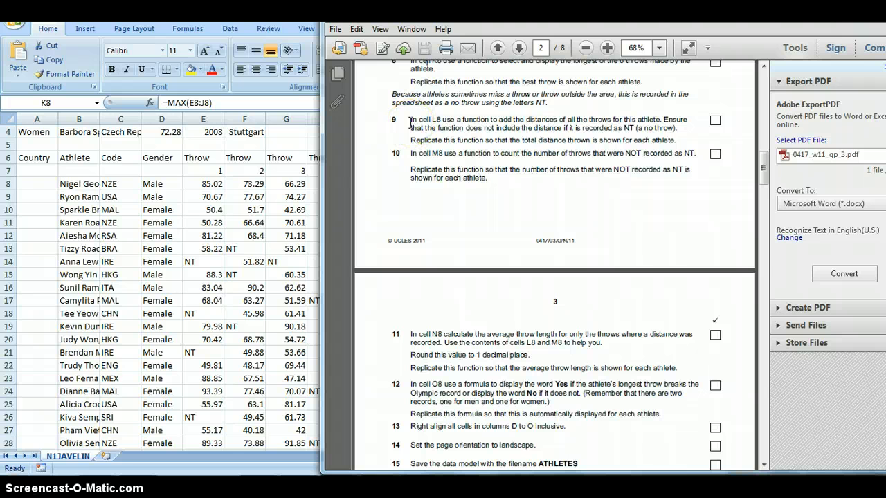
{"action": "scroll", "coordinate": [409, 123], "scroll_direction": "up", "scroll_amount": 1}
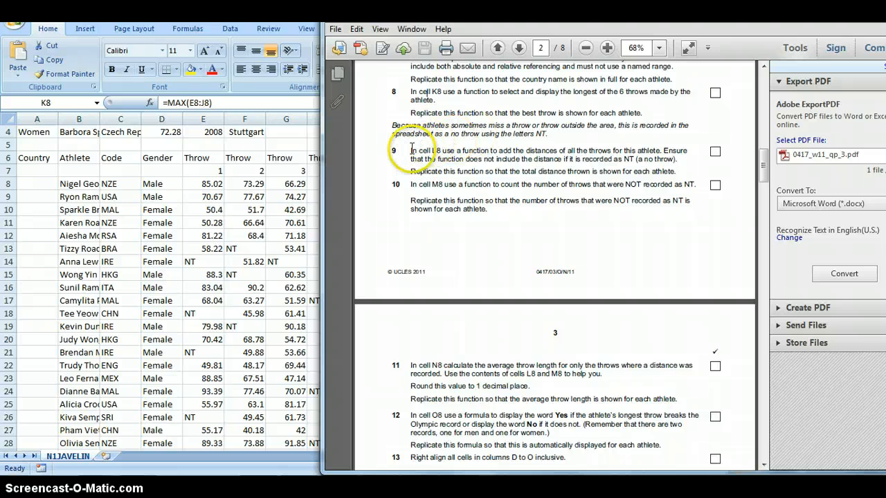
{"action": "left_click_drag", "start_coordinate": [410, 150], "coordinate": [679, 153]}
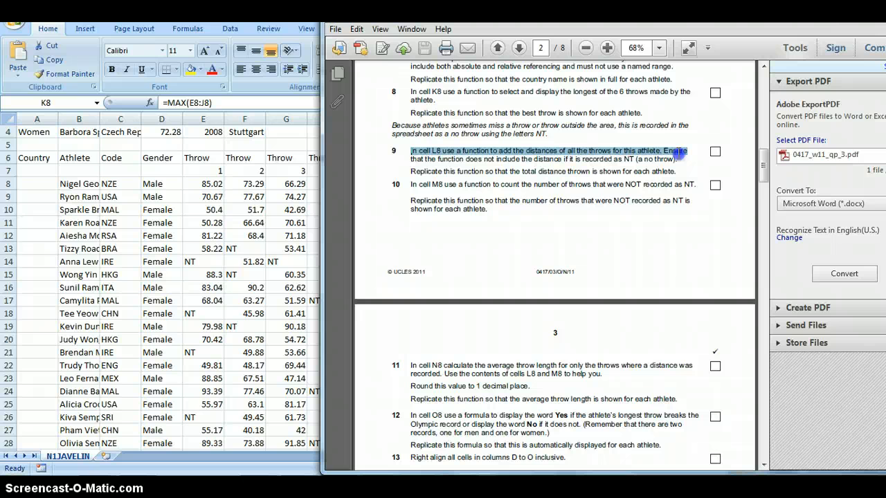
{"action": "mouse_move", "coordinate": [664, 150]}
{"action": "left_mouse_down"}
{"action": "mouse_move", "coordinate": [678, 160]}
{"action": "mouse_move", "coordinate": [564, 160]}
{"action": "mouse_move", "coordinate": [672, 161]}
{"action": "left_mouse_up"}
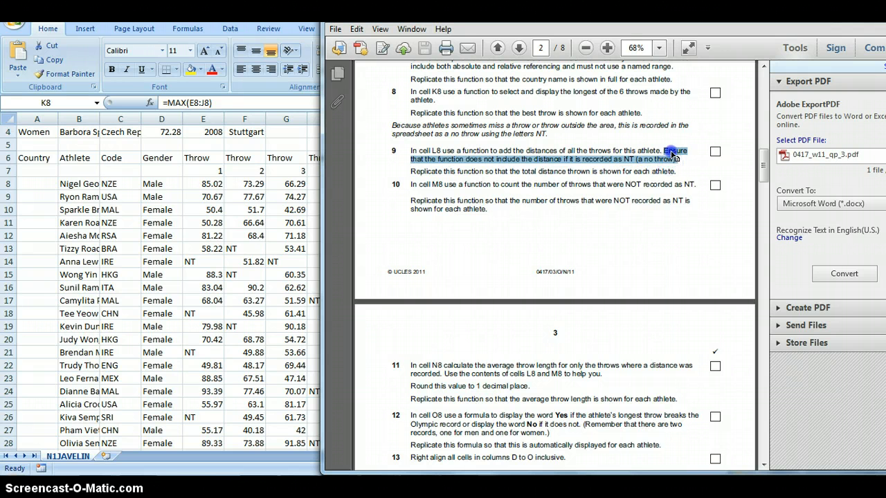
{"action": "left_click", "coordinate": [677, 154]}
{"action": "left_click_drag", "start_coordinate": [411, 151], "coordinate": [663, 151]}
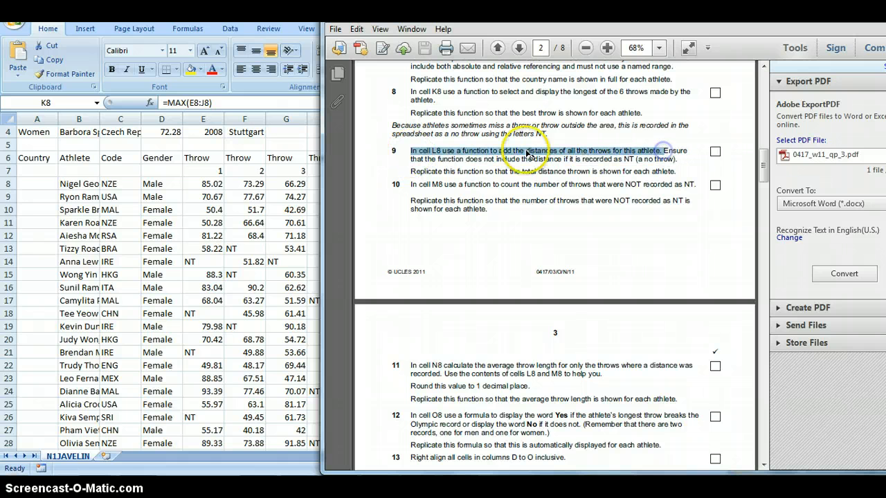
- Return to the javelin workbook in Excel and enter the formula =E8+F8+G8+H8+I8 in cell L8 for the first athlete's total
{"action": "left_click", "coordinate": [242, 223]}
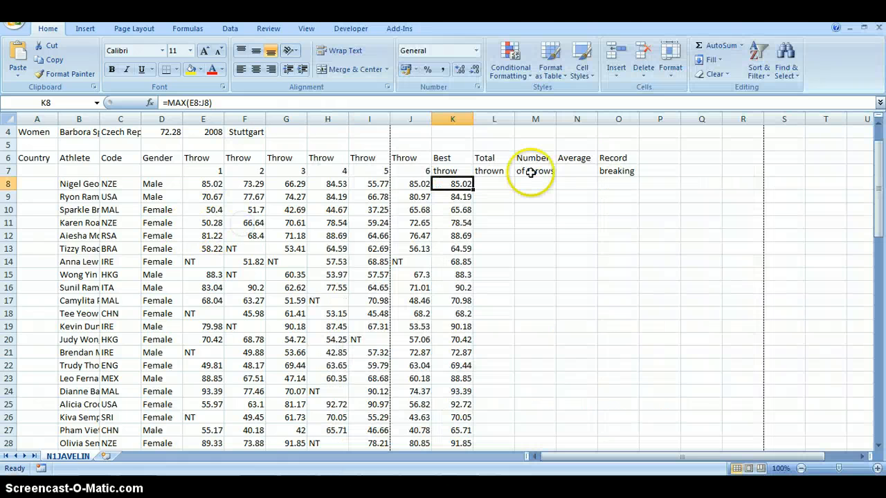
{"action": "left_click", "coordinate": [489, 184]}
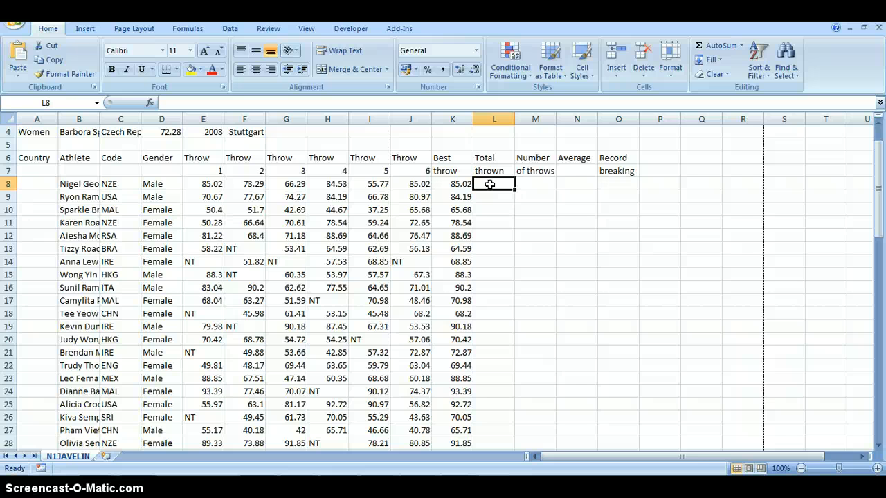
{"action": "type", "text": "="}
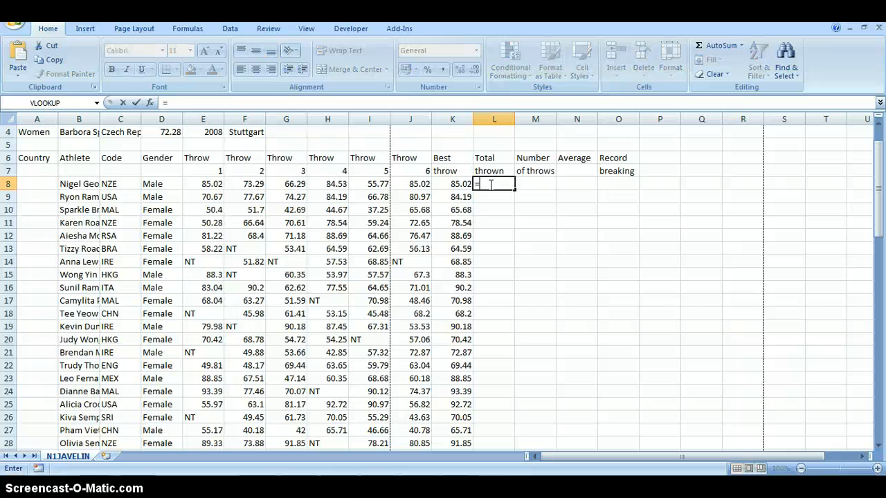
{"action": "left_click", "coordinate": [210, 184]}
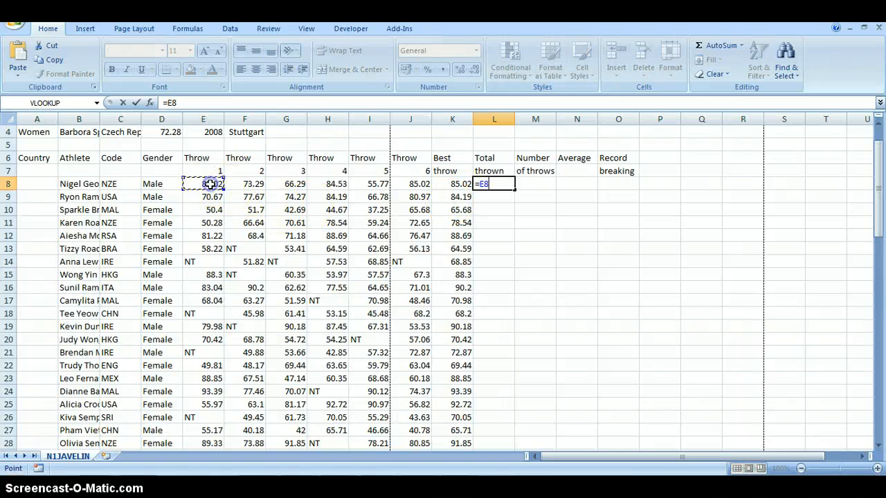
{"action": "type", "text": "+"}
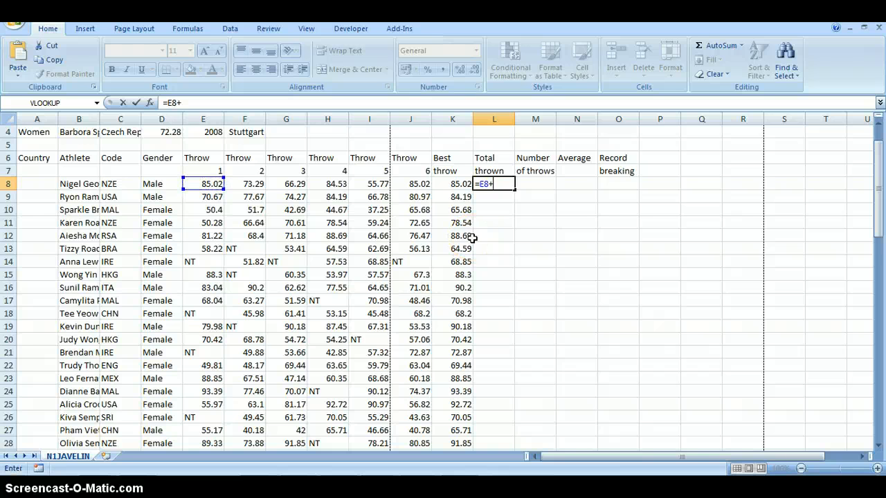
{"action": "left_click", "coordinate": [256, 183]}
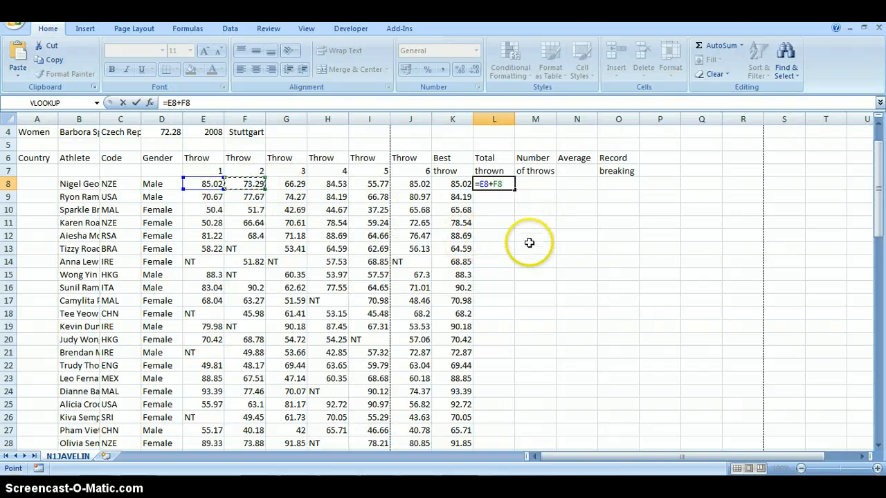
{"action": "type", "text": "+"}
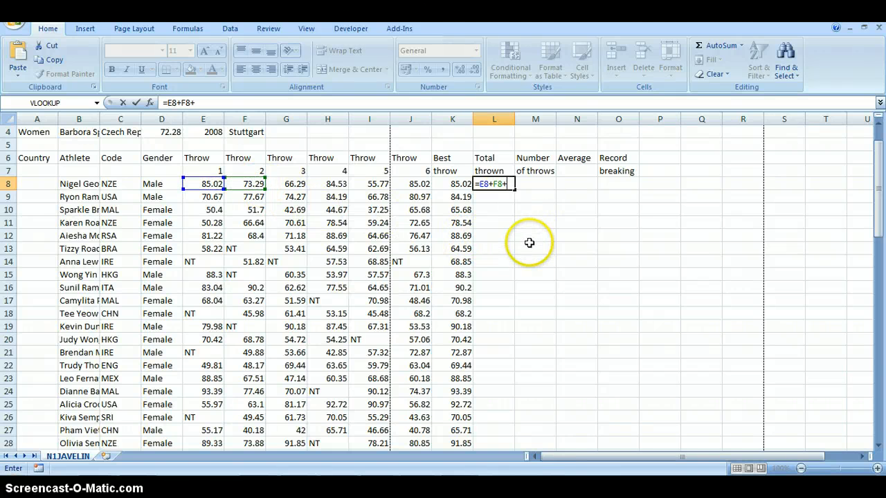
{"action": "left_click", "coordinate": [296, 184]}
{"action": "type", "text": "+"}
{"action": "left_click", "coordinate": [328, 188]}
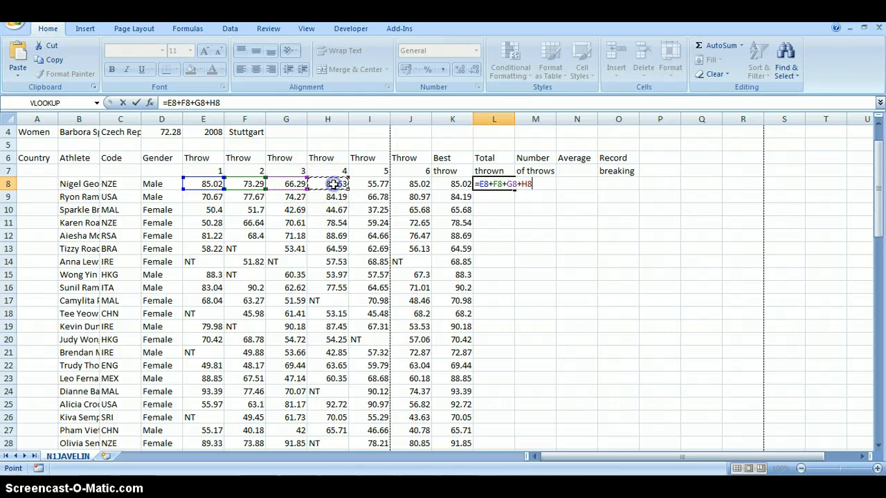
{"action": "type", "text": "+"}
{"action": "left_click", "coordinate": [380, 184]}
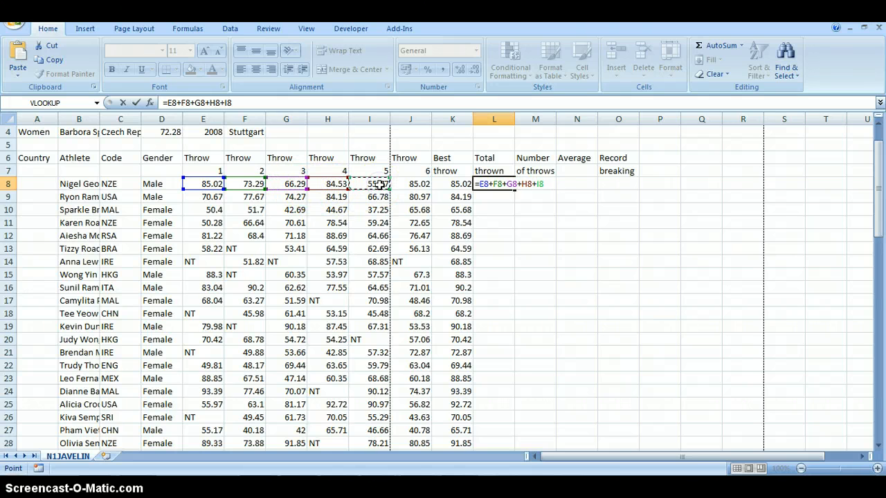
{"action": "key", "text": "Return"}
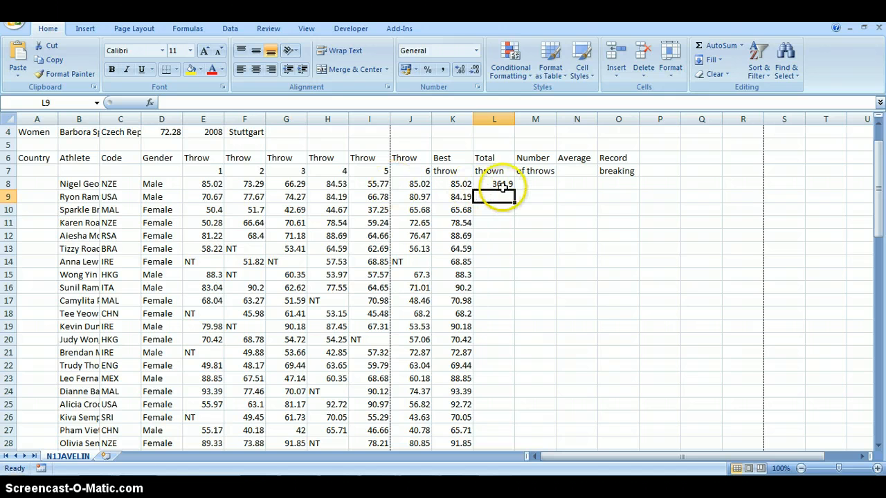
- Enter the formula =SUM(E8:J8) in cell L8 to total the first athlete's six throws
{"action": "left_click", "coordinate": [496, 184]}
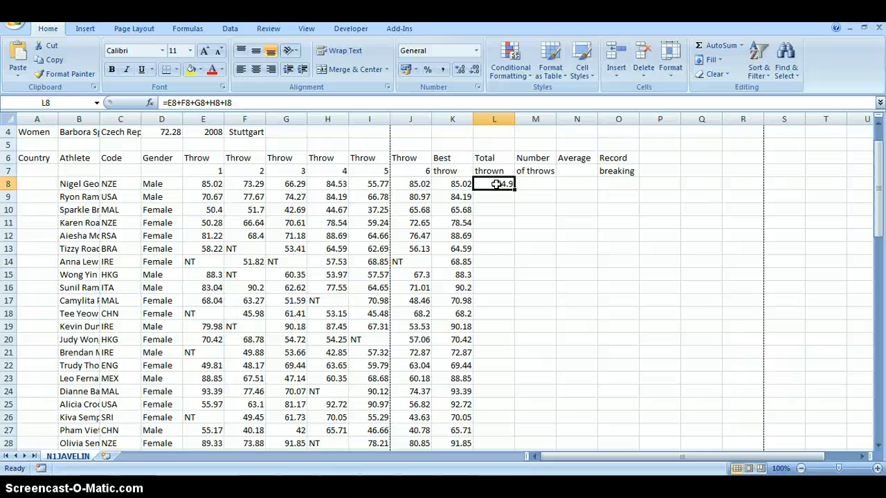
{"action": "type", "text": "="}
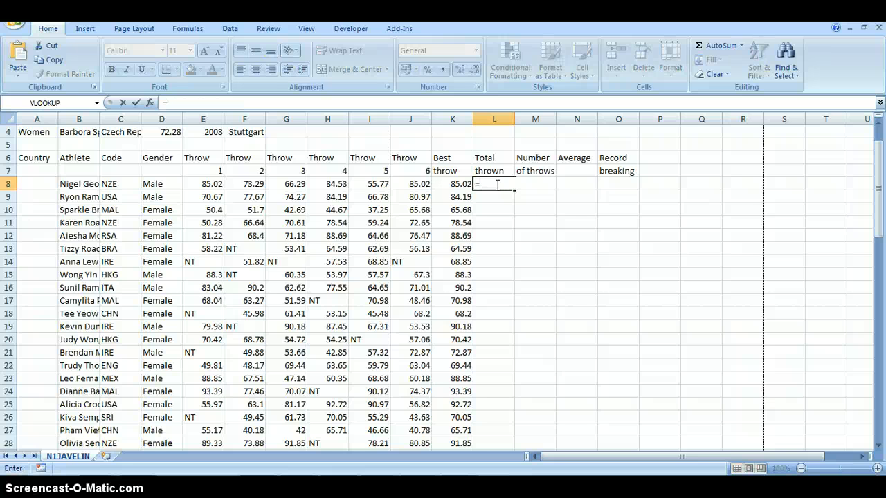
{"action": "type", "text": "SUM("}
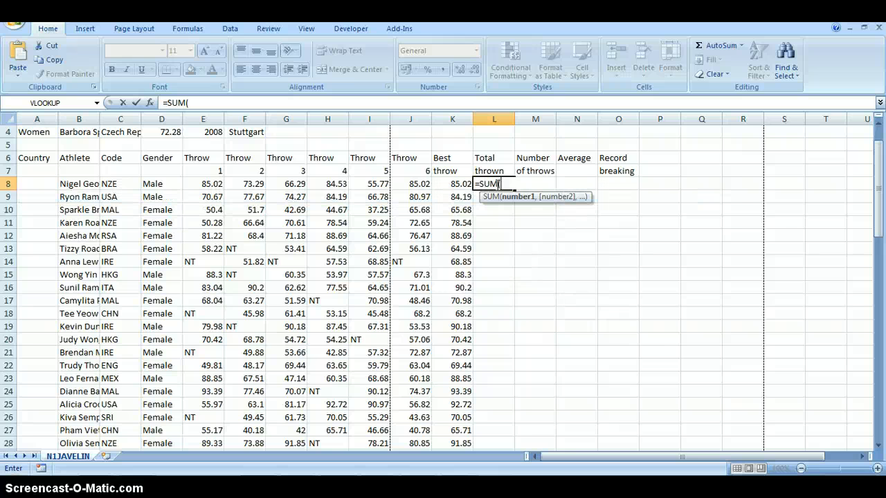
{"action": "left_click_drag", "start_coordinate": [208, 183], "coordinate": [403, 184]}
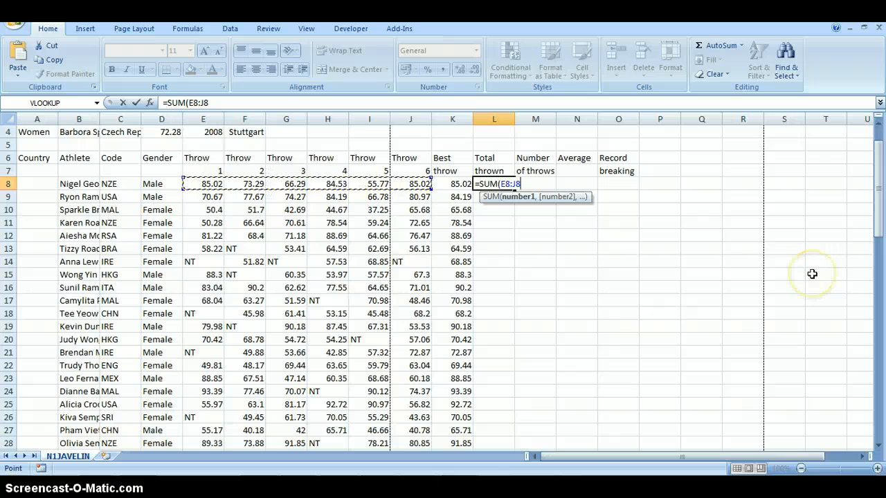
{"action": "type", "text": ")"}
{"action": "key", "text": "Return"}
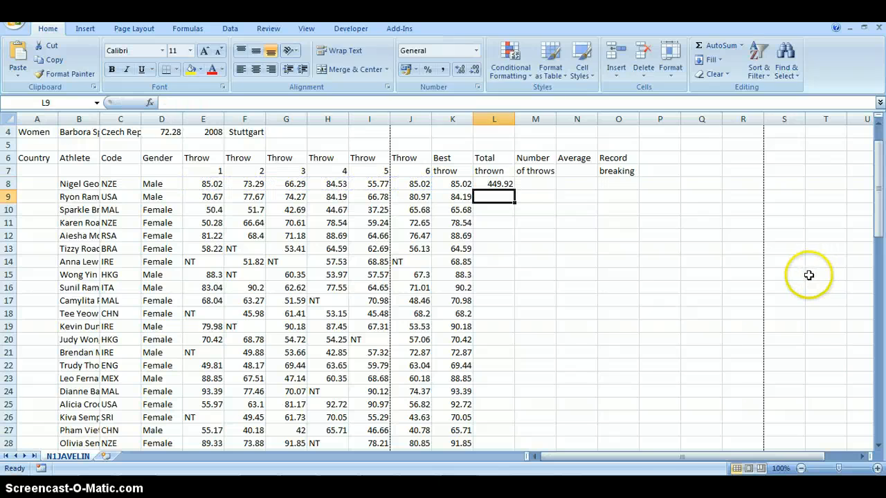
- Replicate the L8 formula down the Total thrown column to row 80 and review the filled cells
{"action": "left_click", "coordinate": [492, 183]}
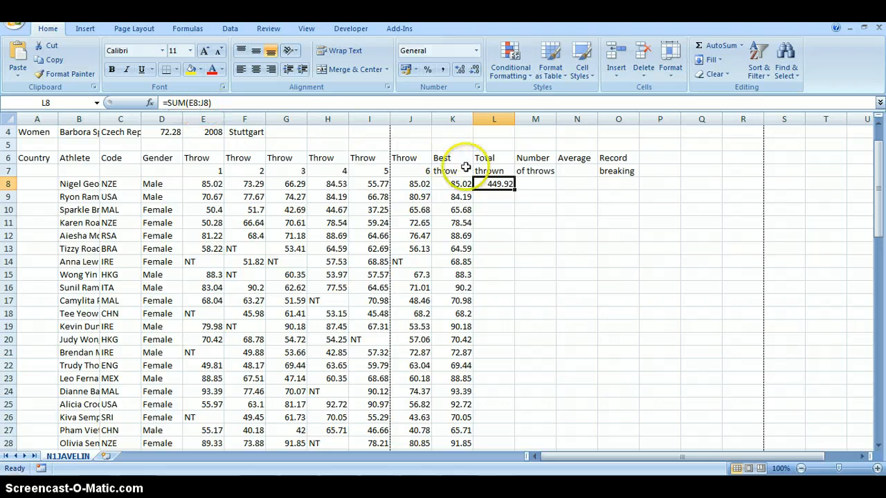
{"action": "left_click_drag", "start_coordinate": [512, 188], "coordinate": [508, 408]}
{"action": "scroll", "coordinate": [533, 352], "scroll_direction": "up", "scroll_amount": 11}
{"action": "scroll", "coordinate": [519, 361], "scroll_direction": "up", "scroll_amount": 8}
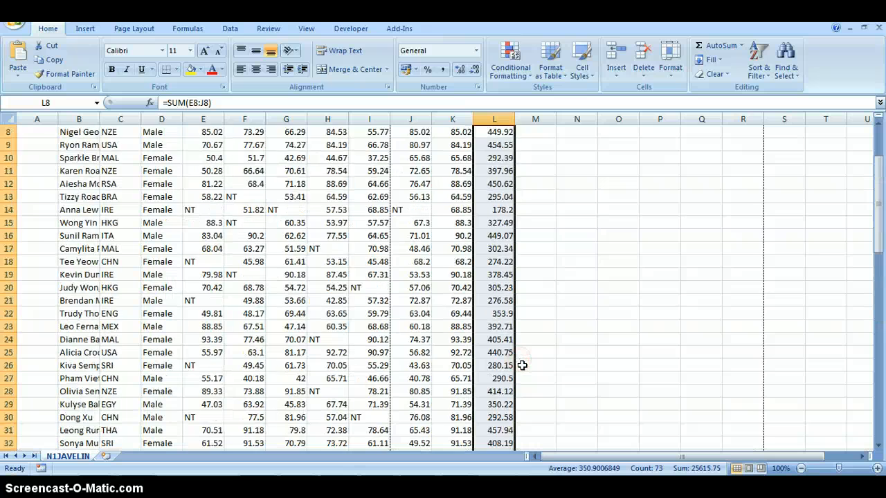